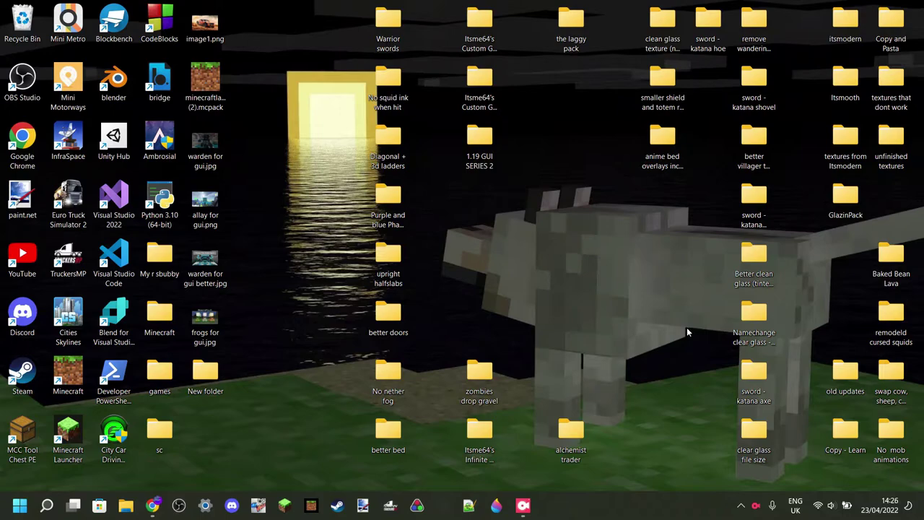
Step: Switch to the browser and look through the Planet Minecraft home feed
key("alt+Tab")
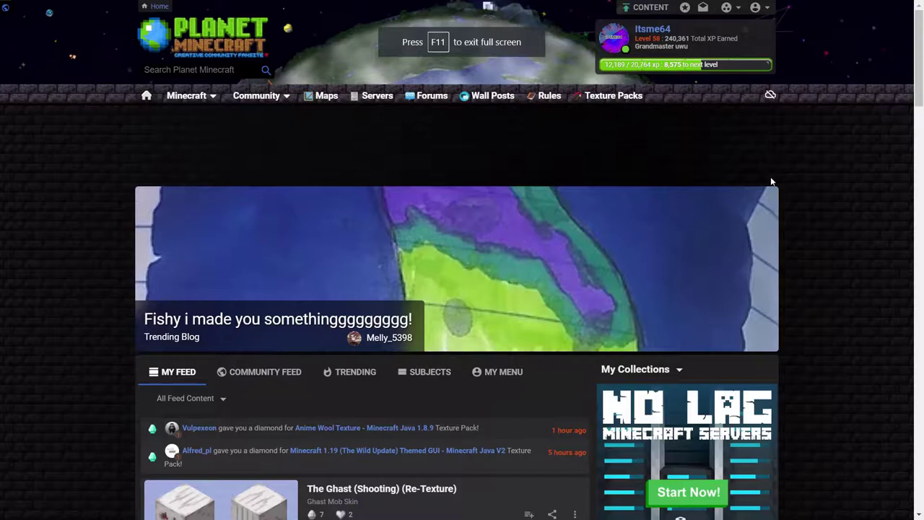
scroll(797, 184, "down", 2)
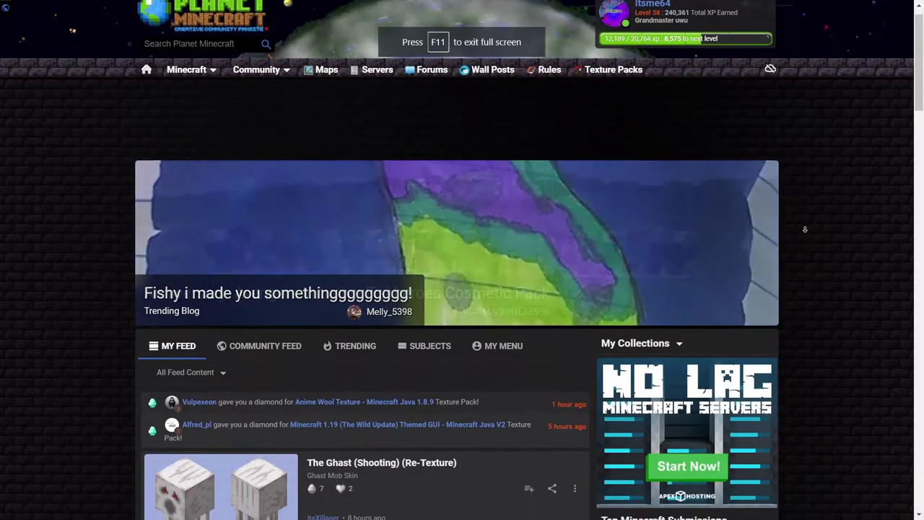
scroll(805, 230, "down", 6)
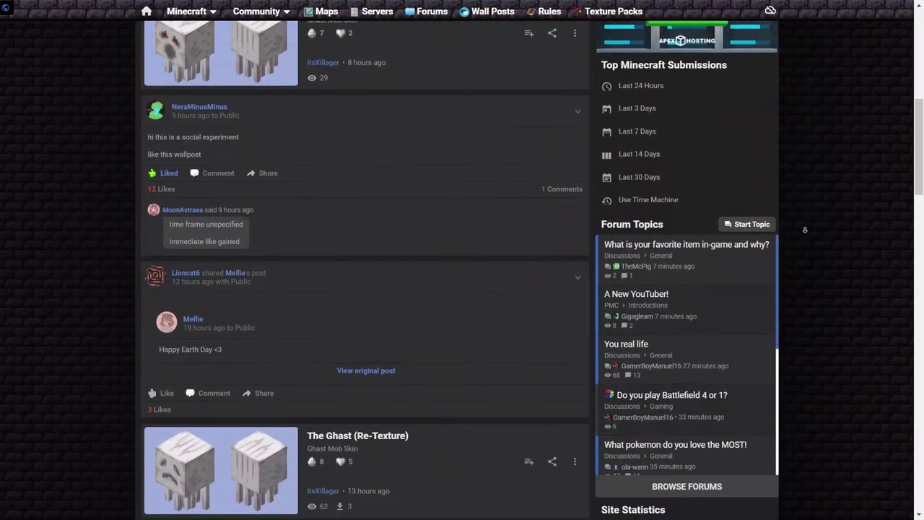
scroll(805, 230, "down", 6)
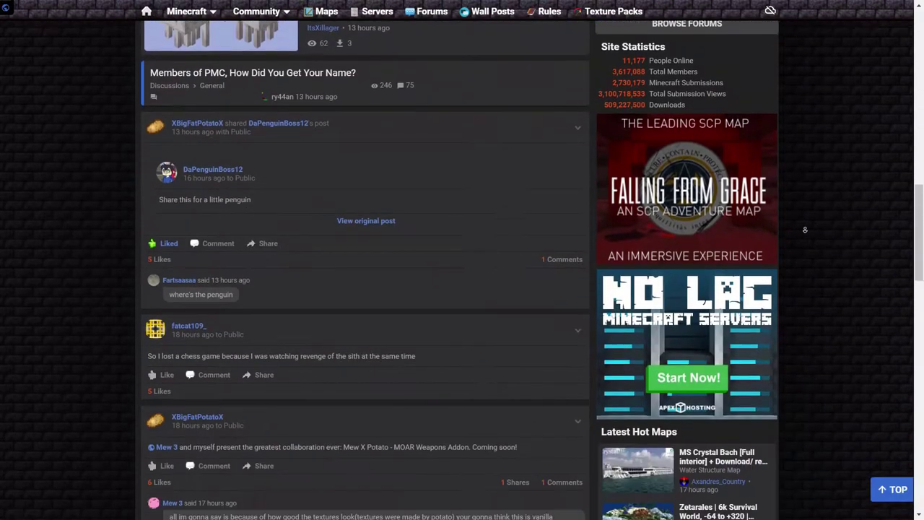
scroll(805, 229, "down", 6)
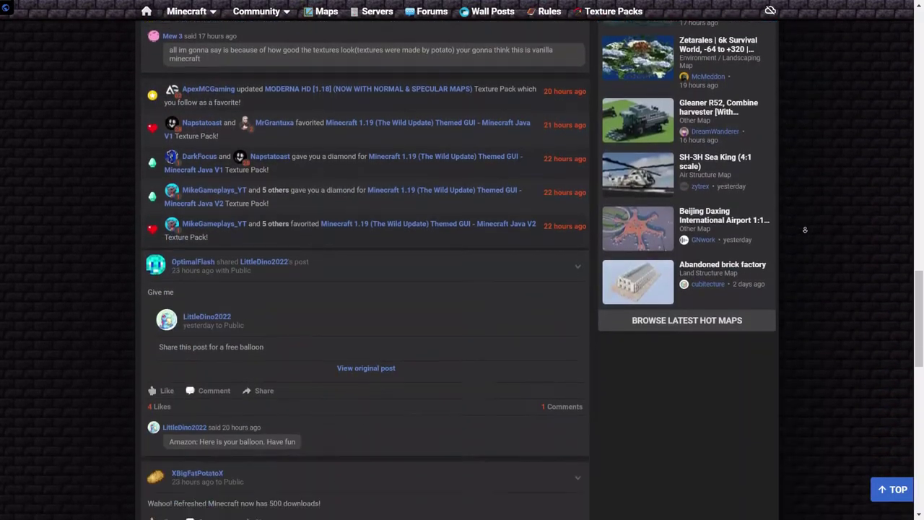
scroll(805, 230, "down", 6)
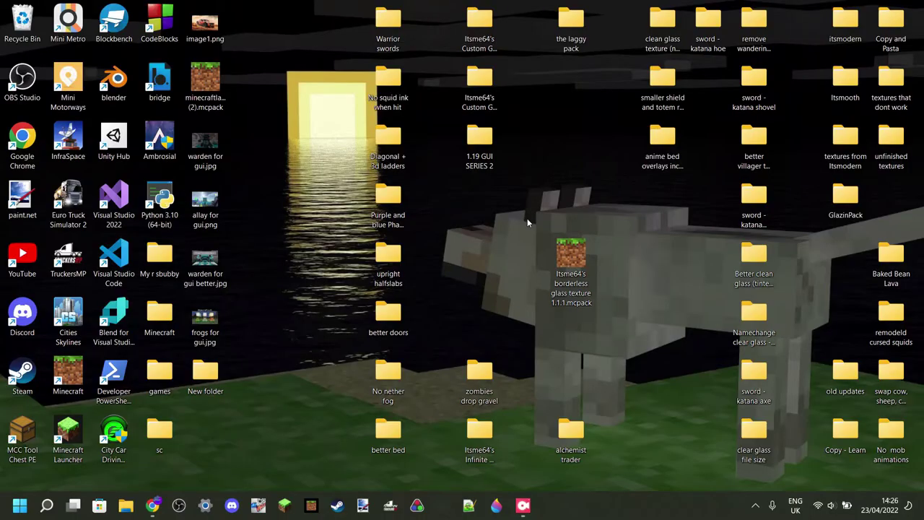
left_click_drag(527, 218, 616, 315)
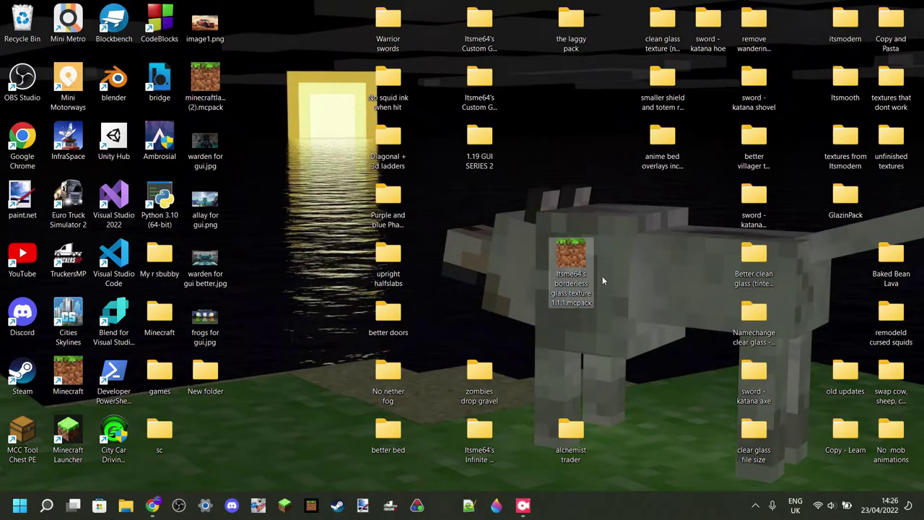
left_click(608, 273)
left_click(549, 233)
left_click(514, 231)
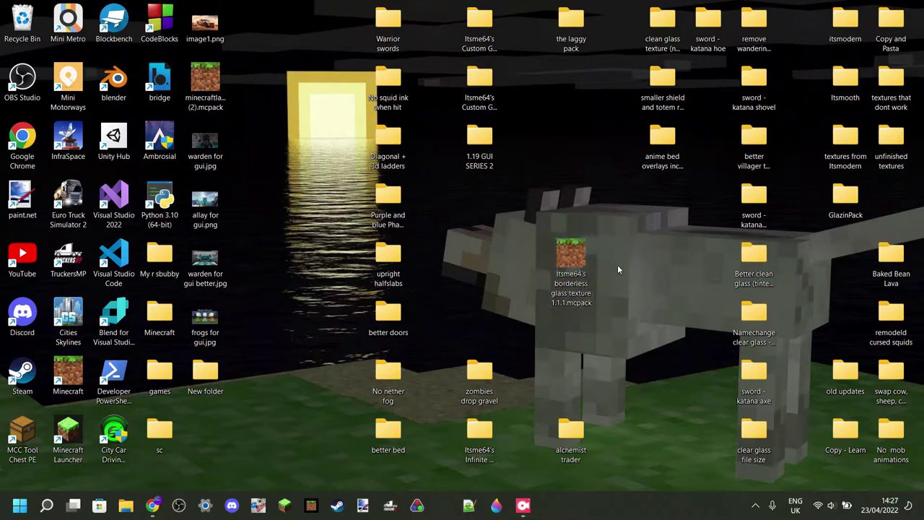
Step: Import the desktop file Itsme64's borderless glass texture 1.1.1.mcpack into Minecraft and list the owned packs under Global Resources
double_click(570, 254)
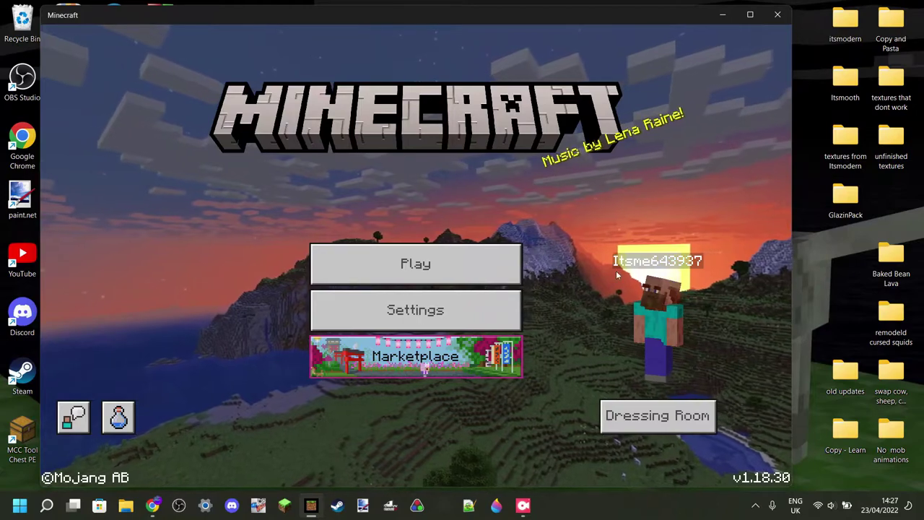
left_click(436, 312)
scroll(202, 318, "down", 5)
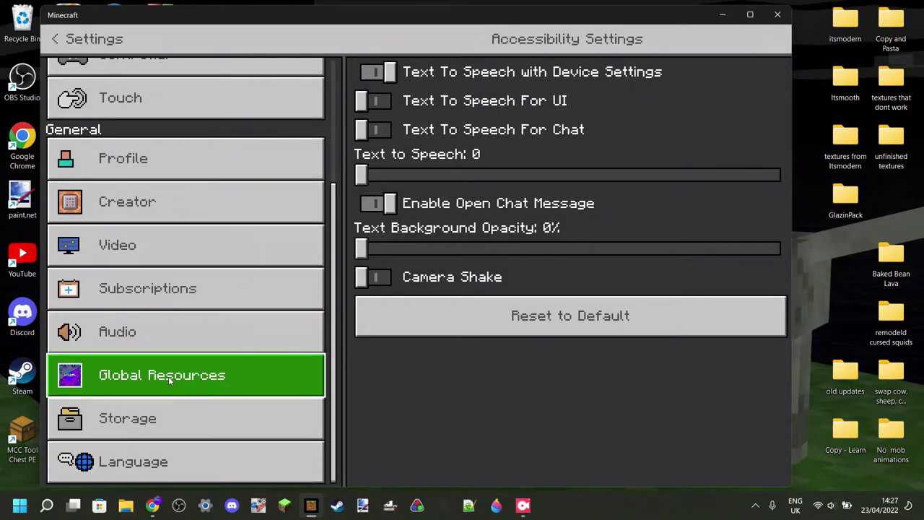
left_click(170, 381)
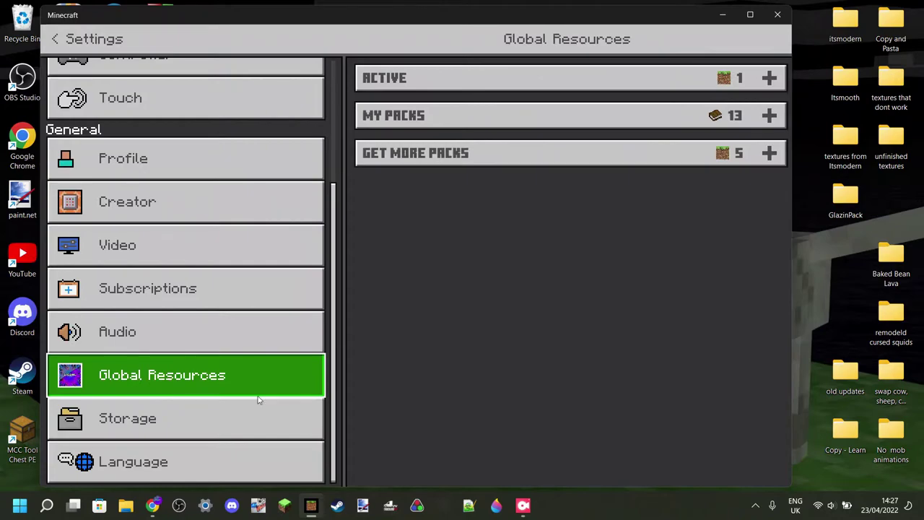
left_click(557, 124)
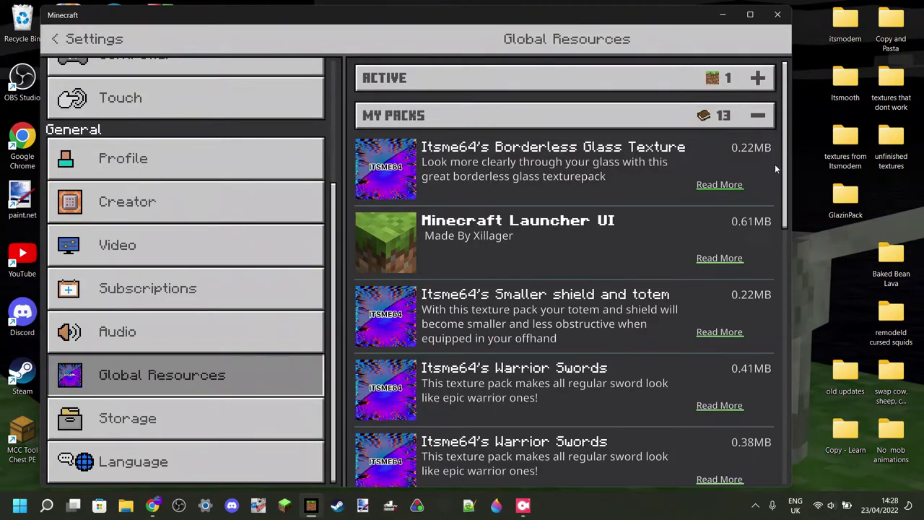
Step: Activate Itsme64's Borderless Glass Texture as a global resource pack
mouse_move(787, 165)
left_mouse_down()
mouse_move(787, 418)
mouse_move(789, 171)
left_mouse_up()
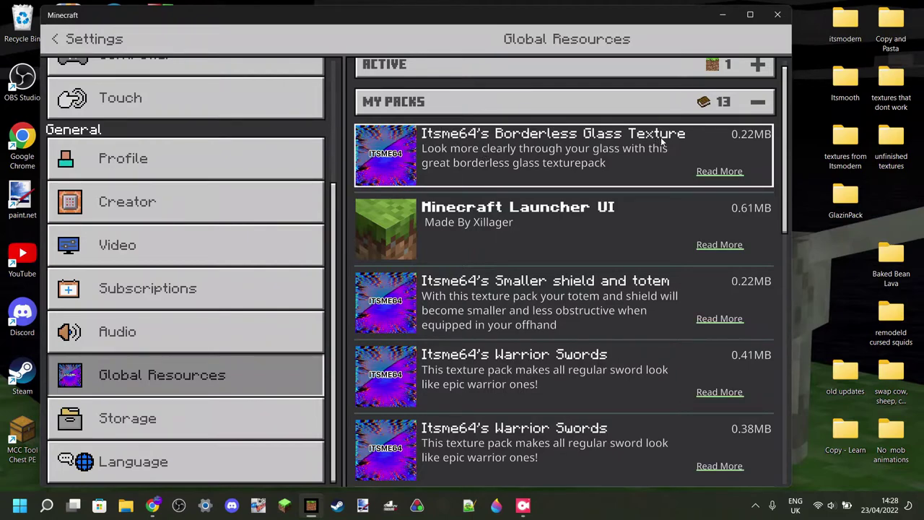
left_click(562, 152)
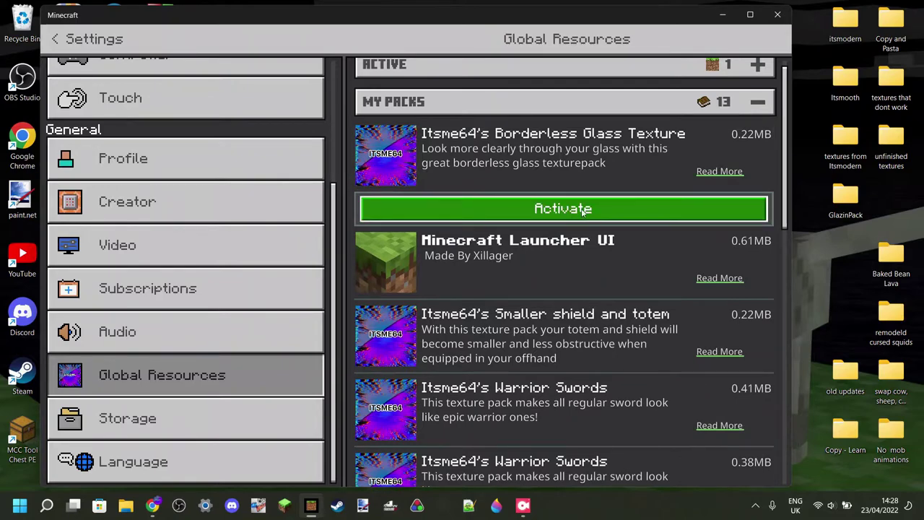
left_click(563, 209)
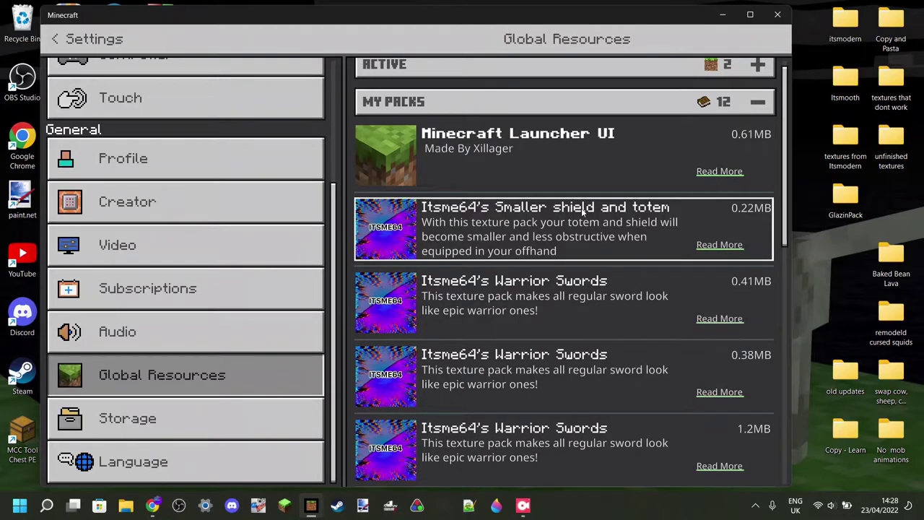
Step: Deactivate Itsme64's Borderless Glass Texture in the active global resource packs
left_click(600, 86)
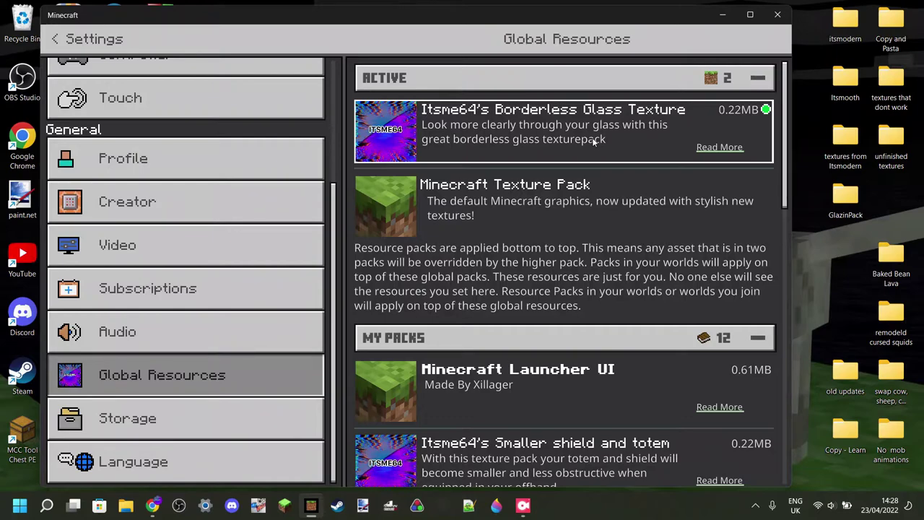
left_click(556, 136)
left_click(551, 186)
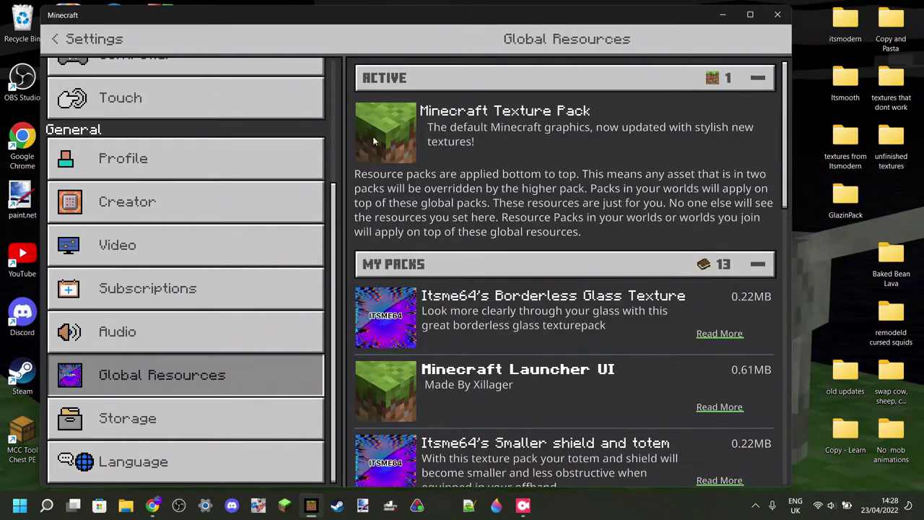
Step: Open the resource pack settings of the world "Copy of Redstone test 1.15 - 1.17"
left_click(49, 38)
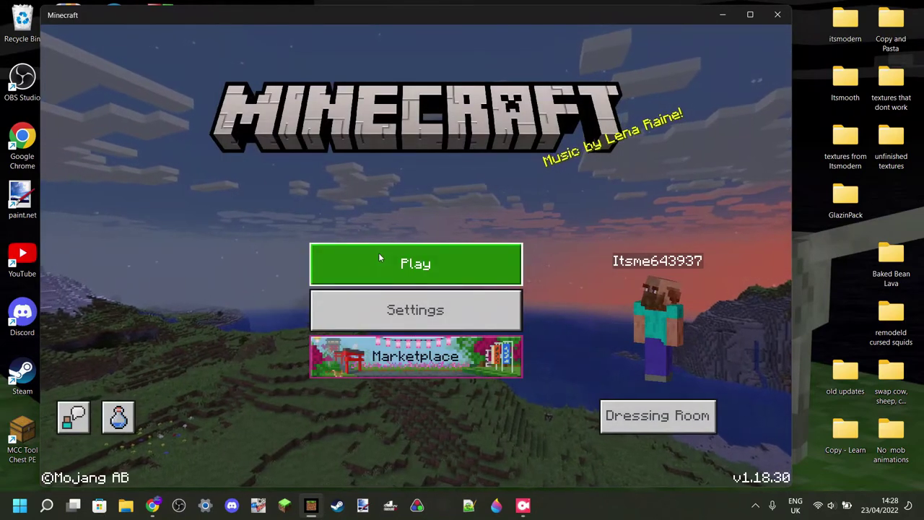
left_click(379, 254)
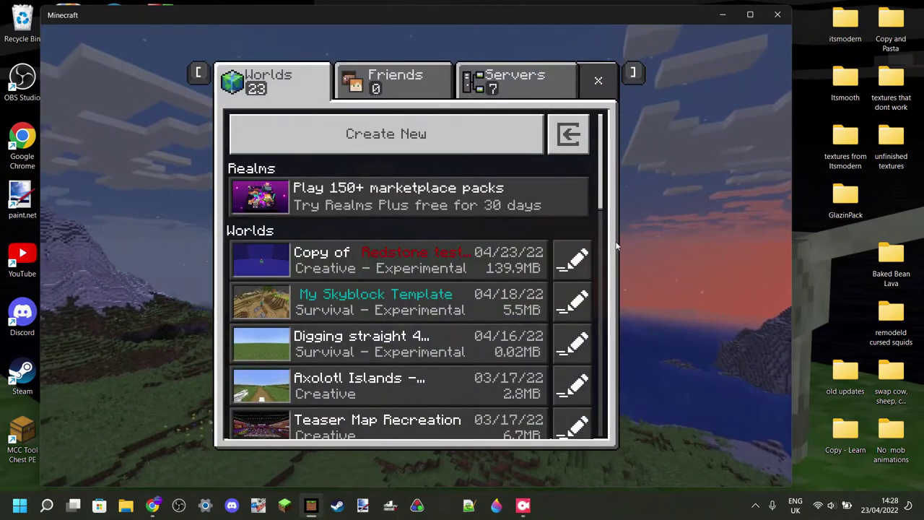
left_click(574, 263)
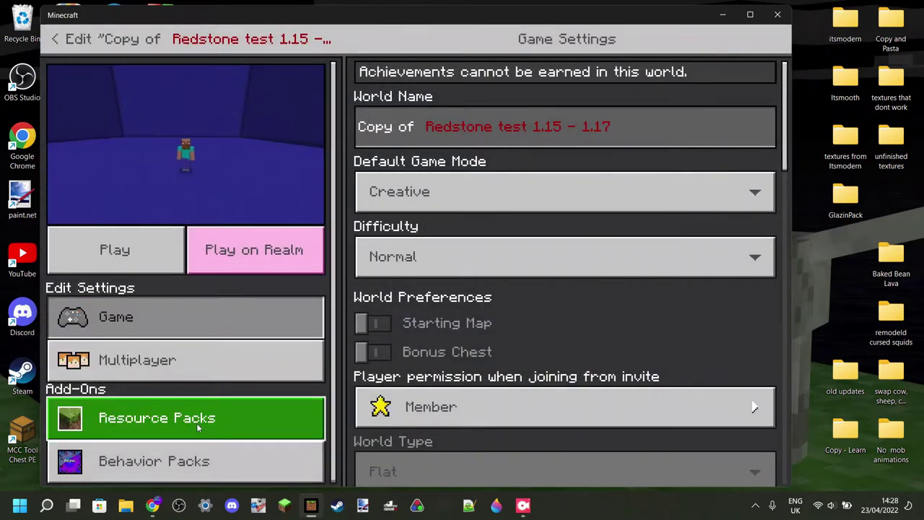
left_click(198, 428)
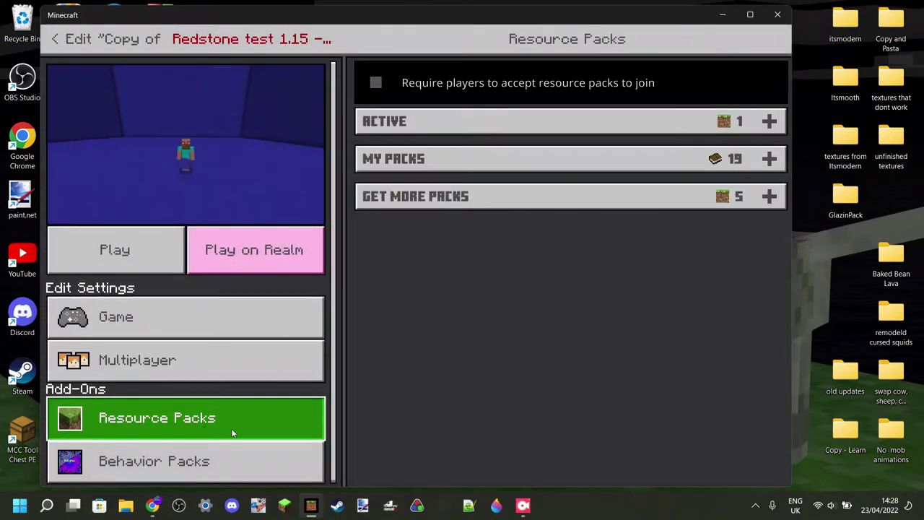
Step: Activate Itsme64's Borderless Glass Texture for this world and expand its list of active packs
left_click(548, 158)
left_click(542, 220)
left_click(543, 268)
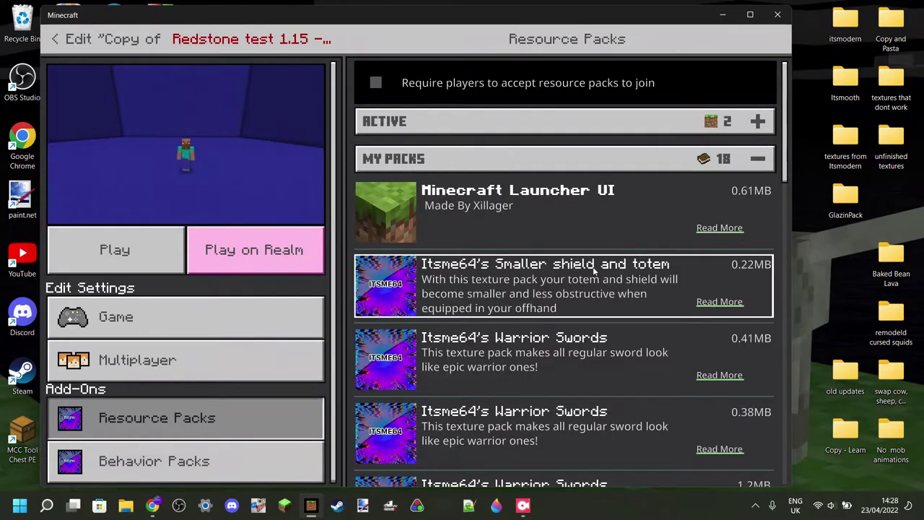
left_click(540, 120)
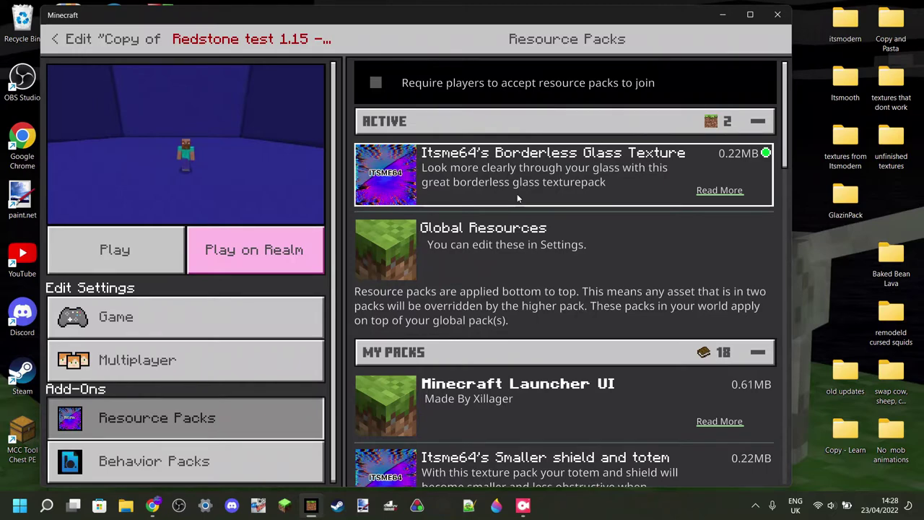
Step: Return to the desktop, open File Explorer and examine the view options for what it shows
key("super+d")
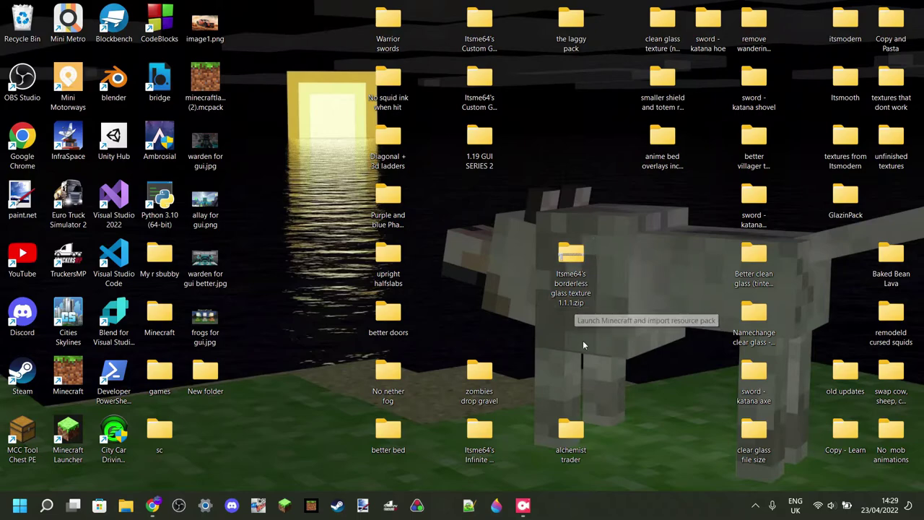
left_click(125, 506)
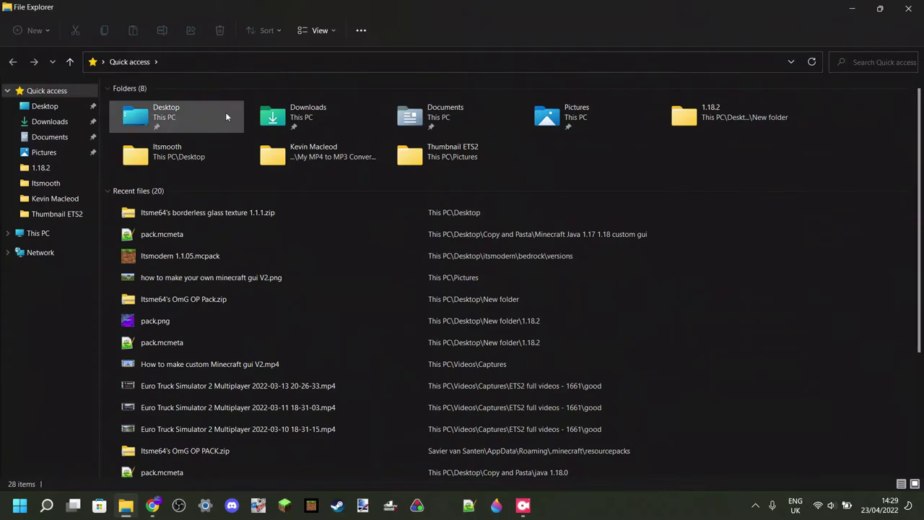
left_click(316, 35)
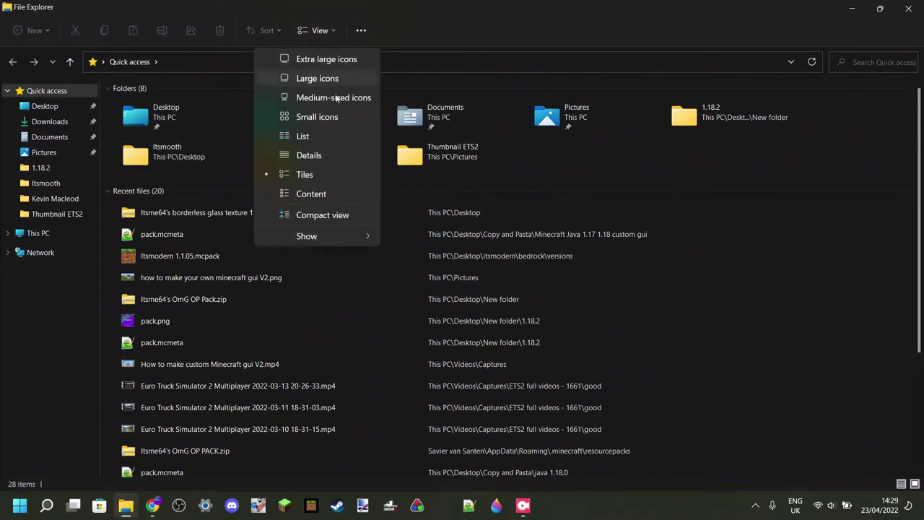
mouse_move(346, 237)
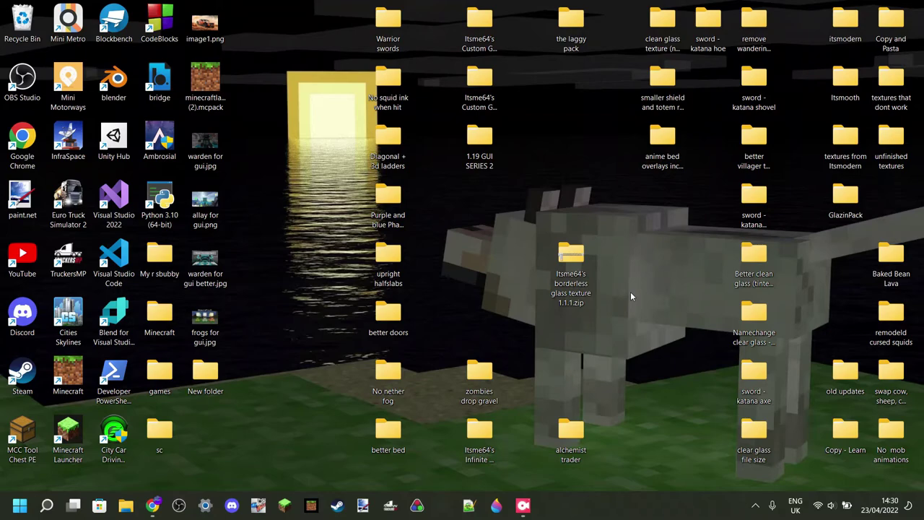
Step: Inspect the contents of Itsme64's borderless glass texture 1.1.1.zip from the desktop and close the archive
double_click(577, 252)
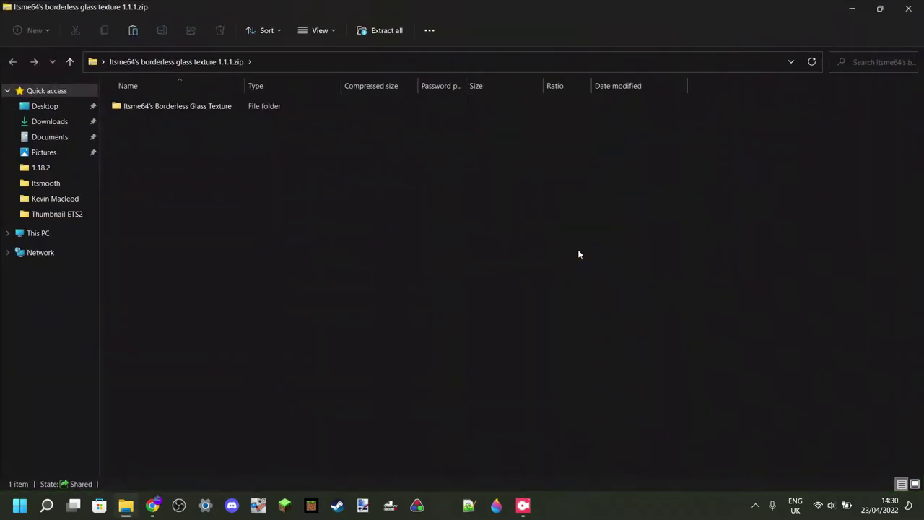
left_click(908, 8)
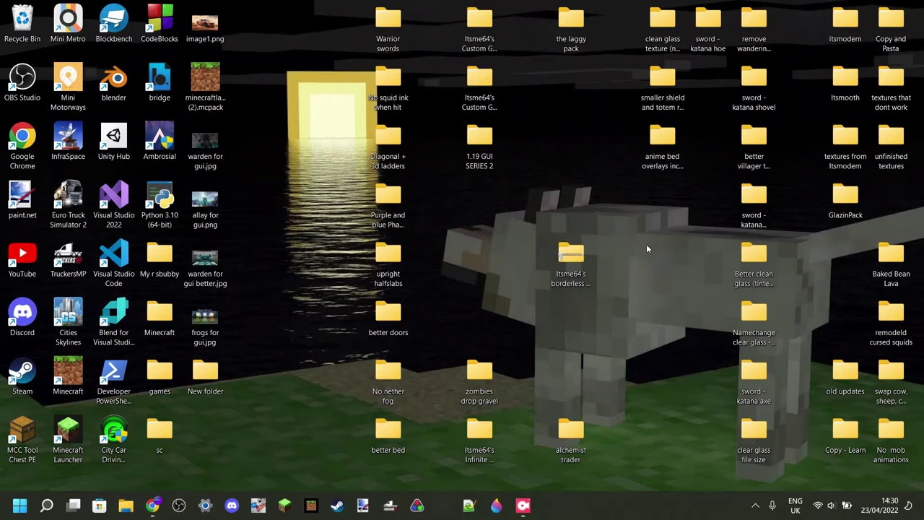
Step: Rename Itsme64's borderless glass texture 1.1.1.zip on the desktop to end in .mcpack and accept the extension change
right_click(570, 255)
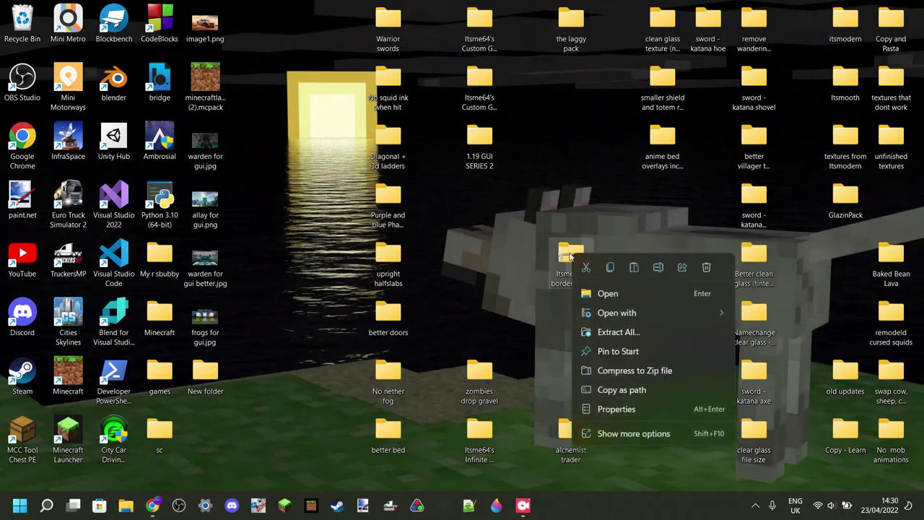
left_click(660, 268)
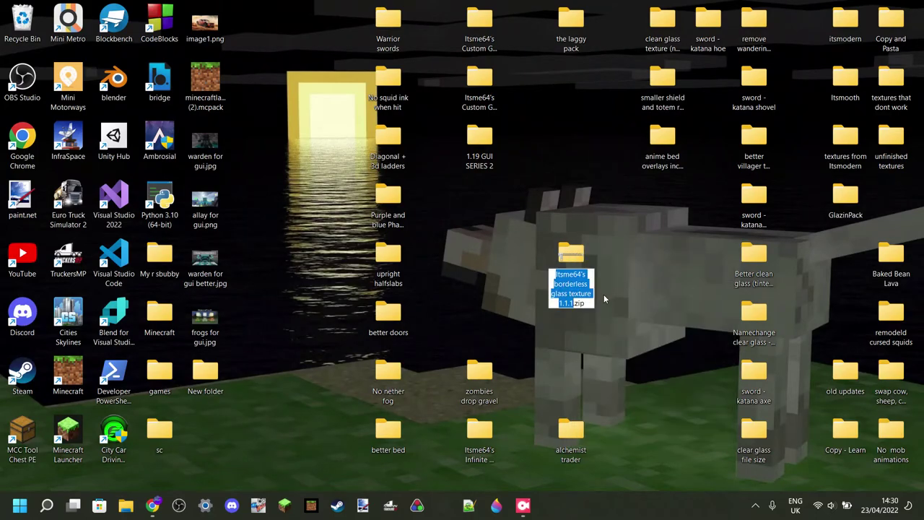
key("End")
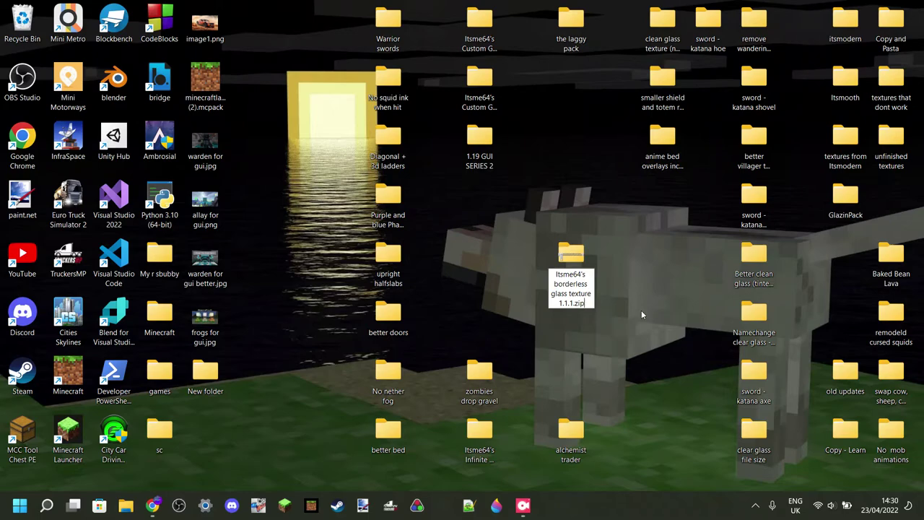
key("BackSpace")
key("BackSpace")
key("BackSpace")
key("BackSpace")
type(".mcpack")
key("Return")
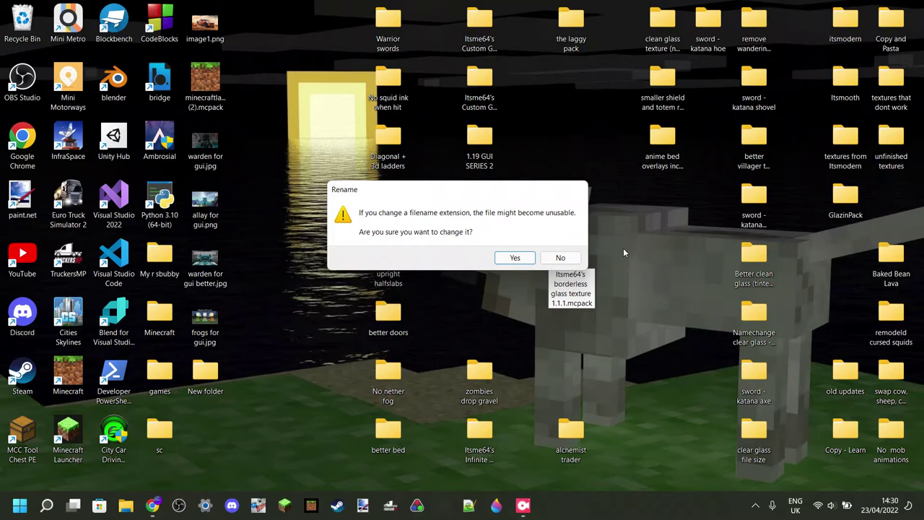
left_click(517, 258)
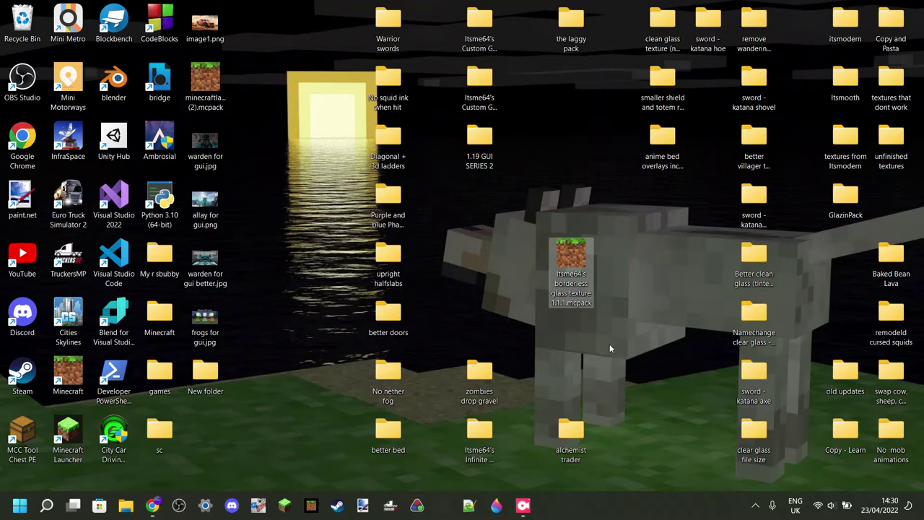
left_click(626, 294)
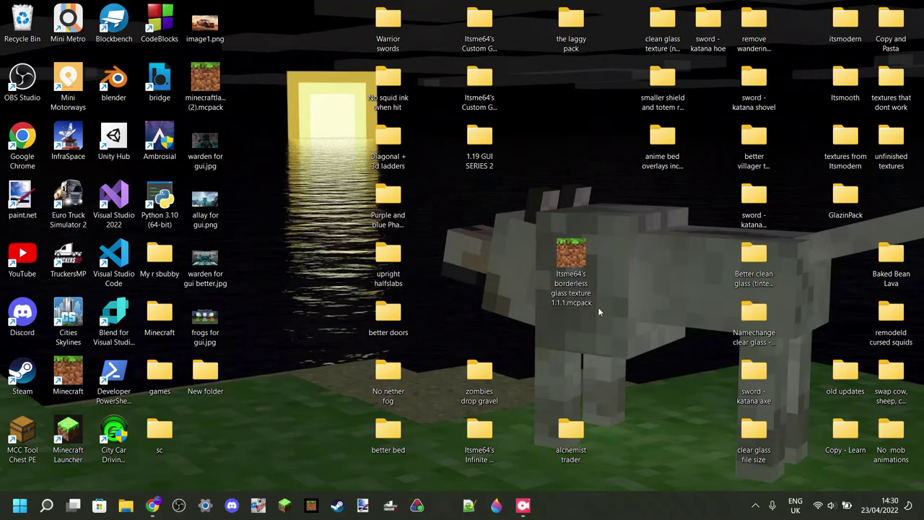
Step: Import Itsme64's borderless glass texture 1.1.1.mcpack from the desktop into Minecraft
double_click(572, 254)
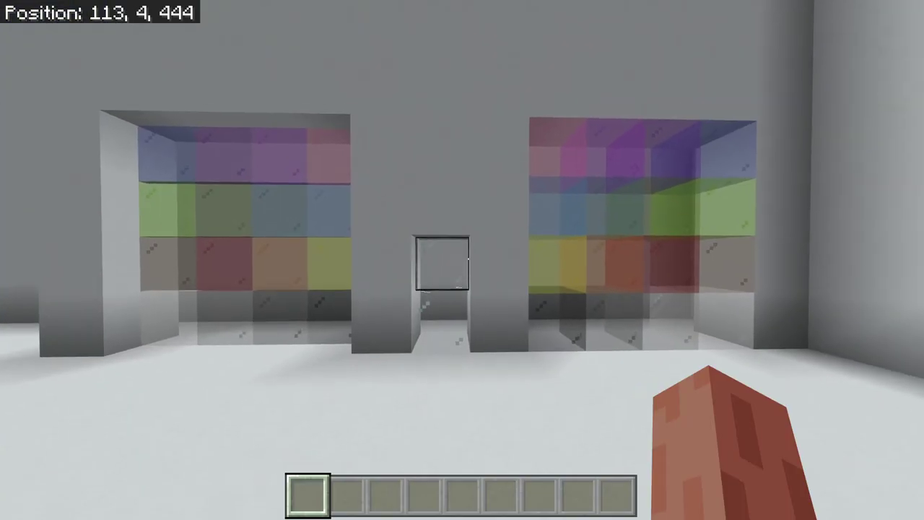
Step: Walk around the stained glass walls in the world and examine the borderless glass texture from near and far
key("w")
key("w")
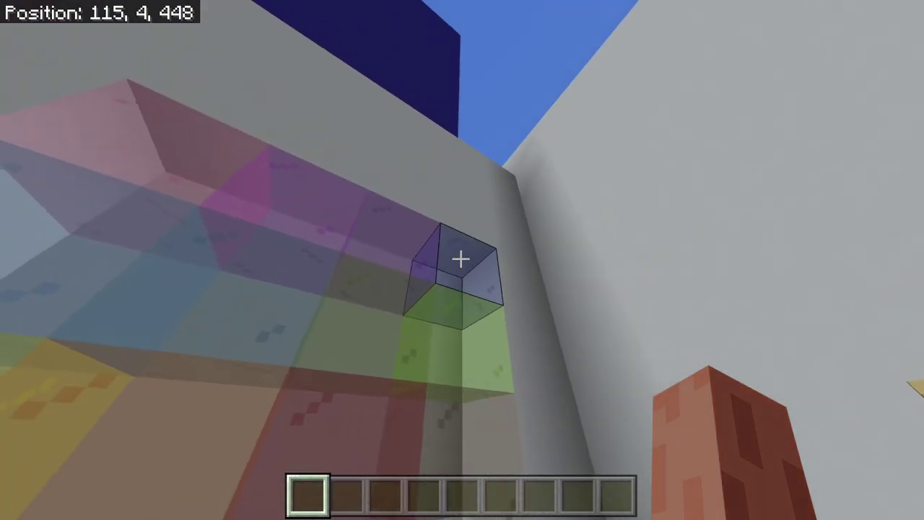
key("w")
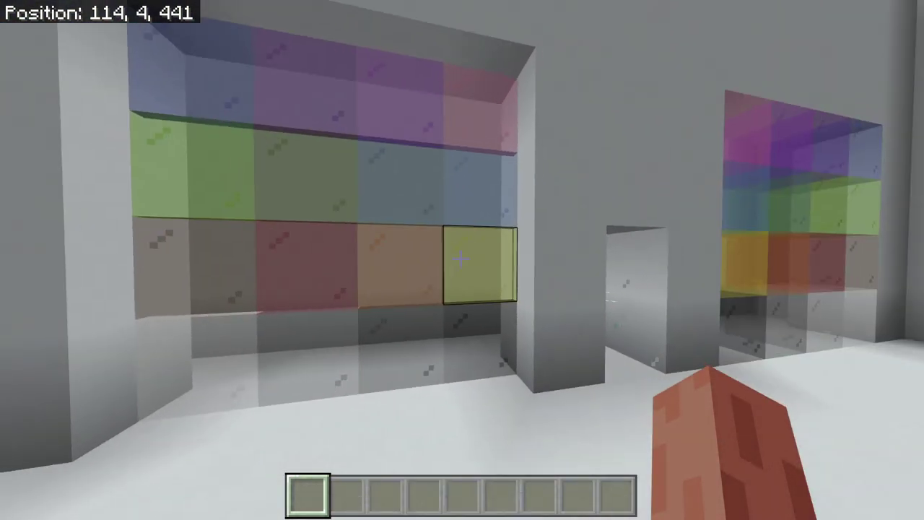
key("w")
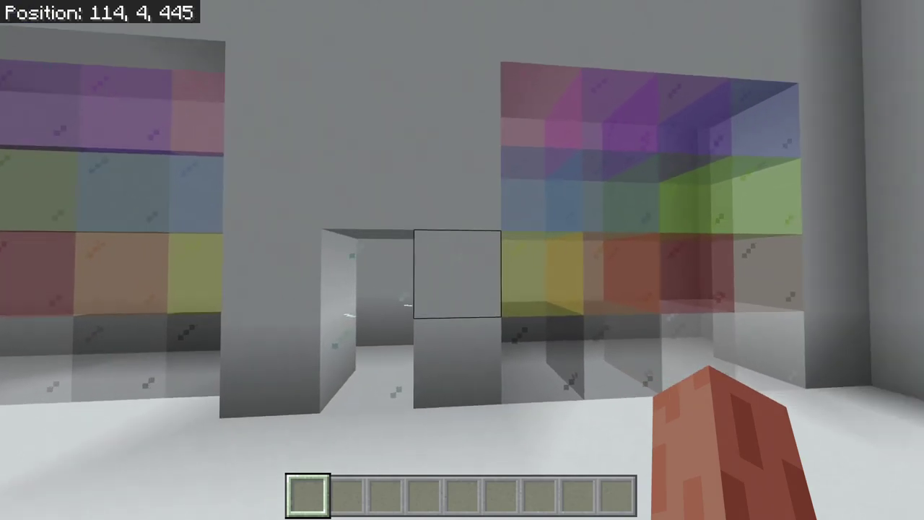
Step: Switch to the front-facing third-person view and move the character about beside the stained glass wall
key("F5")
key("F5")
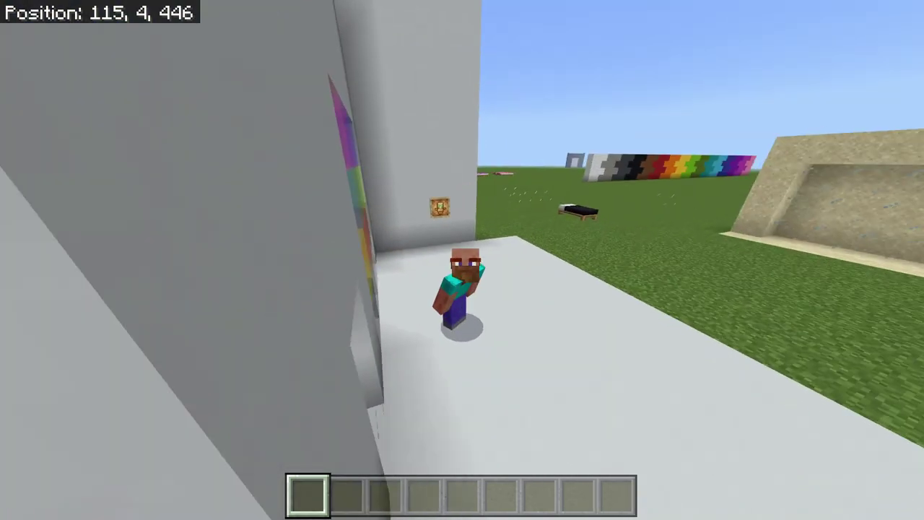
key("w")
key("s")
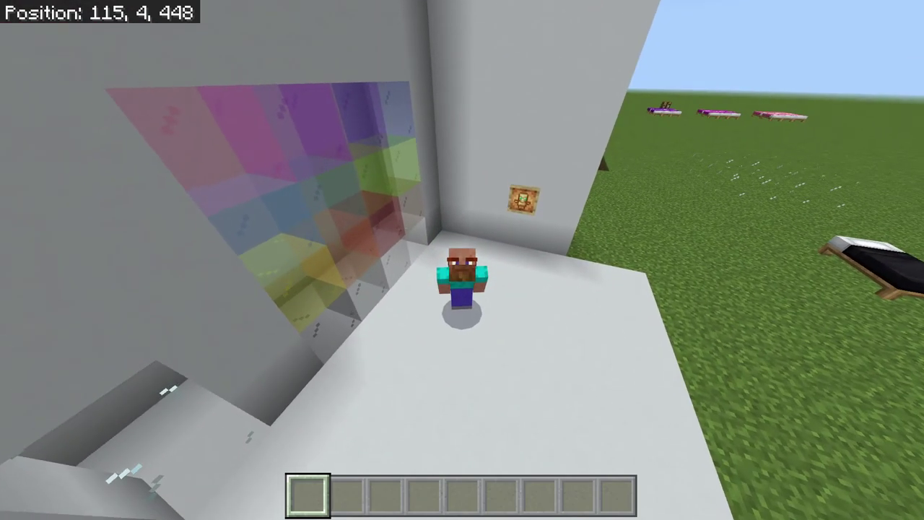
key("w")
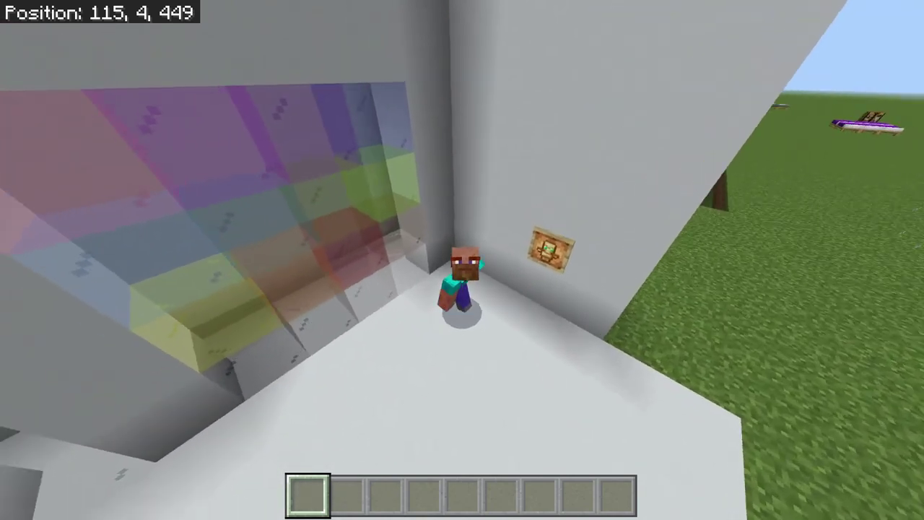